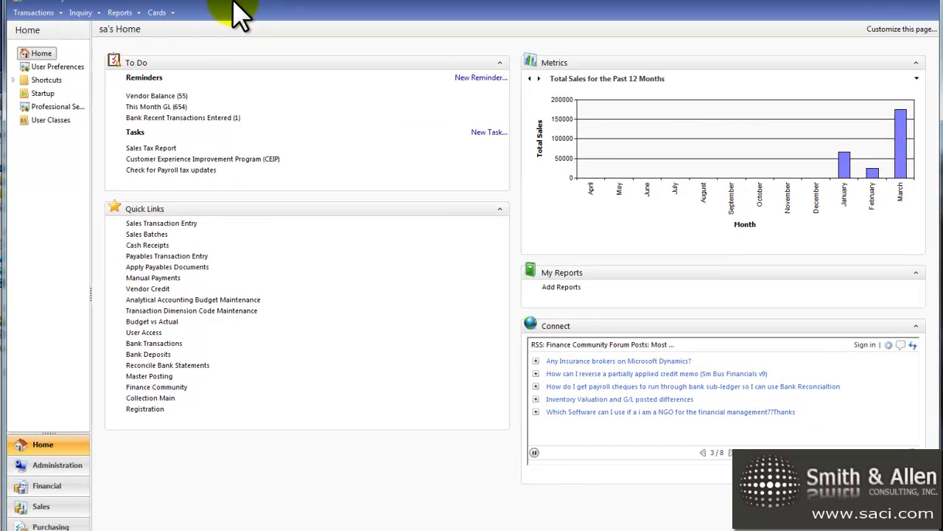
Step: Add the Microsoft Dynamics GP > SmartList command to the Main toolbar through toolbar customization
right_click(239, 9)
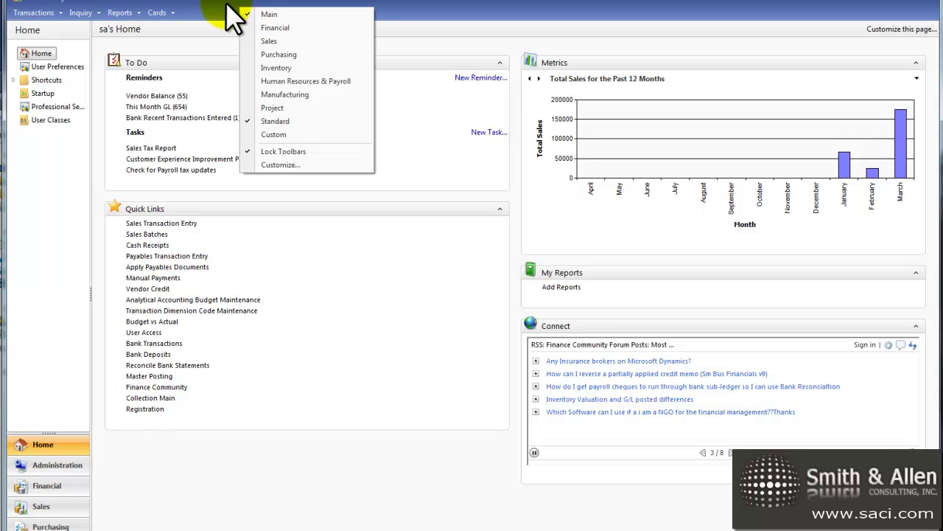
left_click(266, 165)
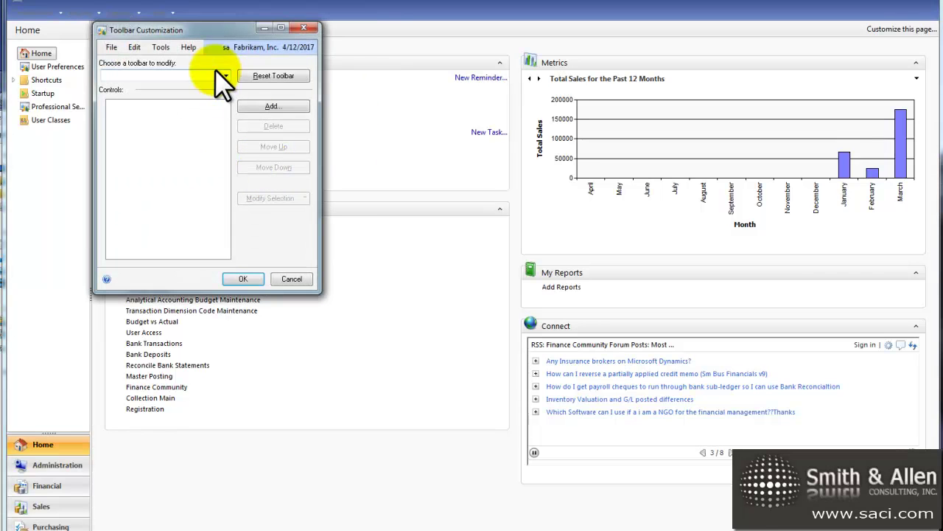
left_click(227, 76)
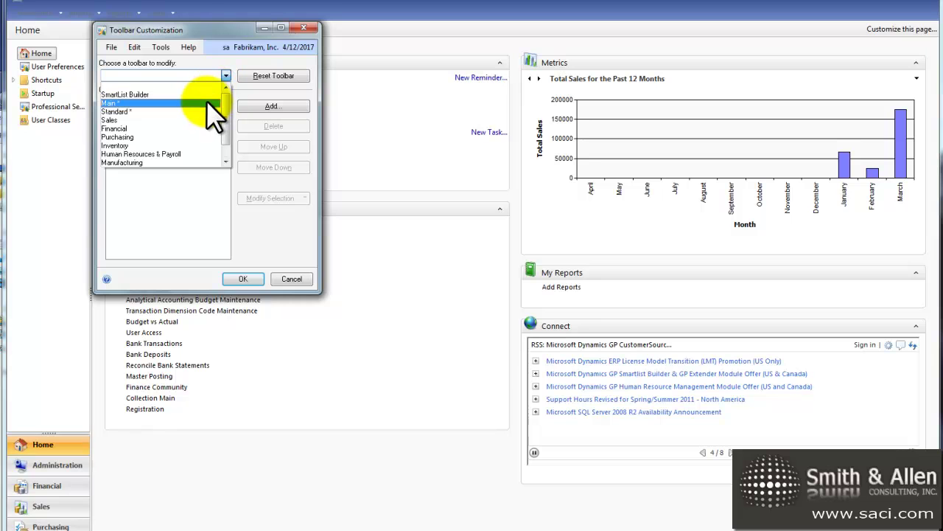
left_click(207, 103)
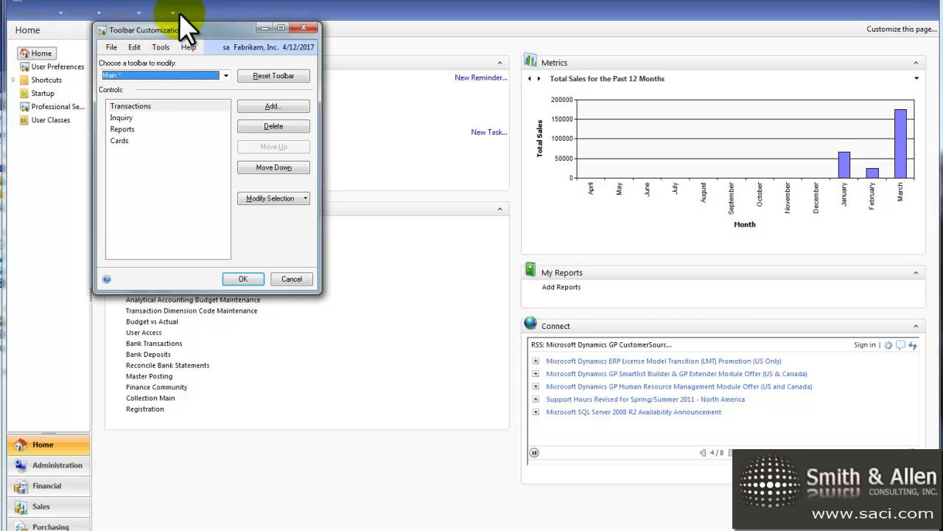
left_click(271, 107)
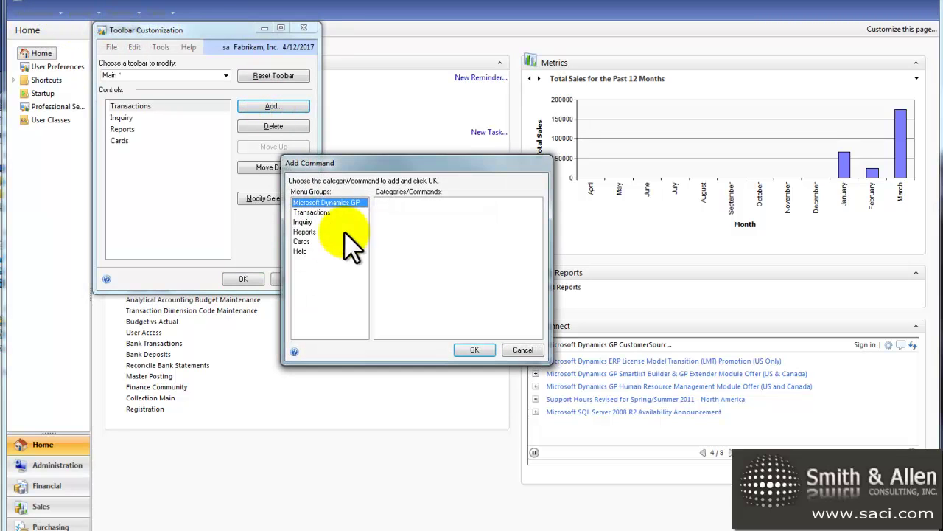
left_click(372, 202)
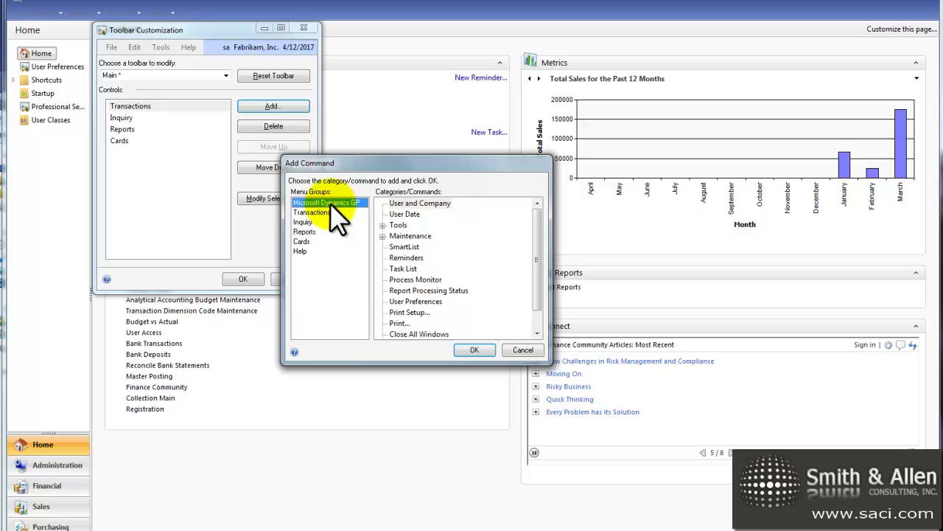
left_click(398, 246)
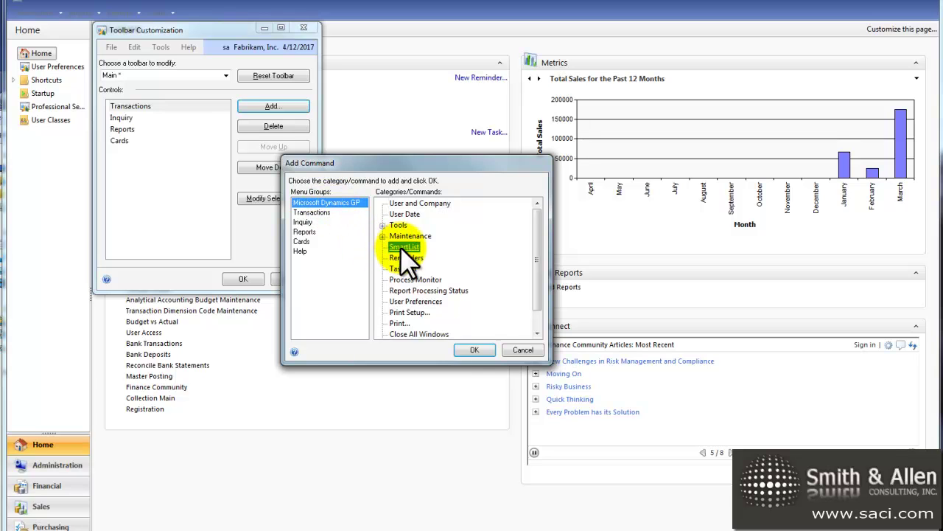
left_click(471, 350)
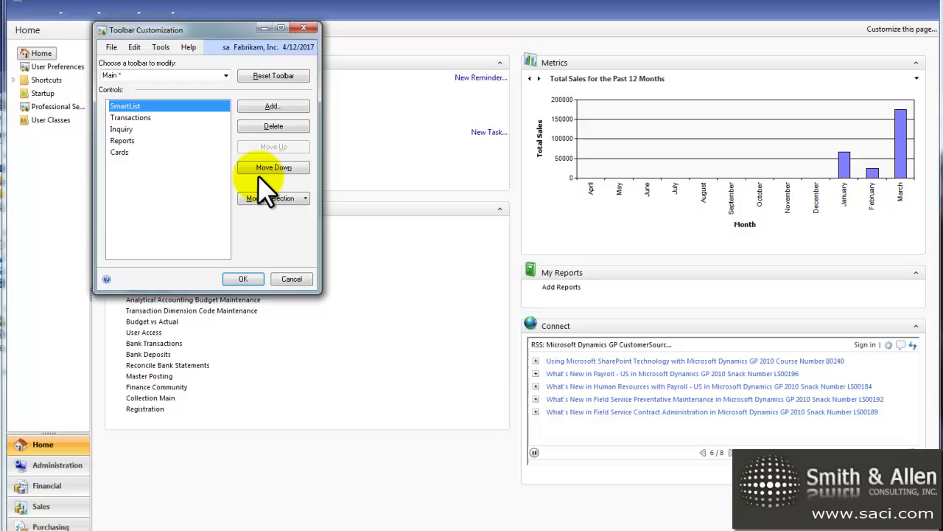
left_click(243, 278)
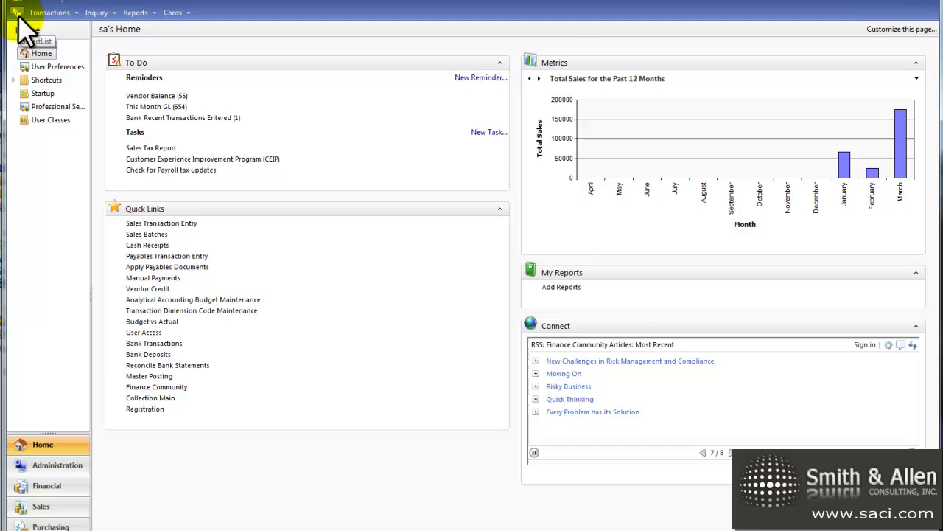
Step: Open SmartList and load Sales > Receivables Transactions > Unapplied Documents
left_click(17, 13)
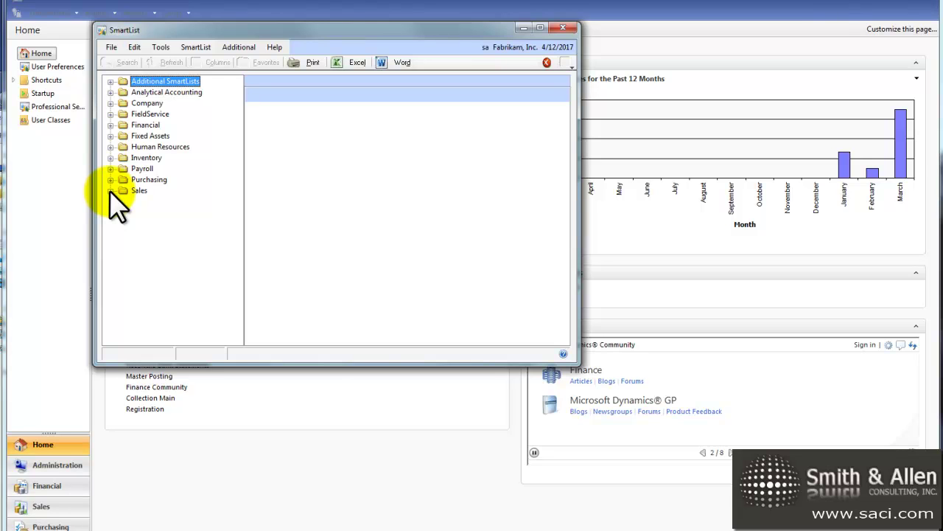
left_click(110, 191)
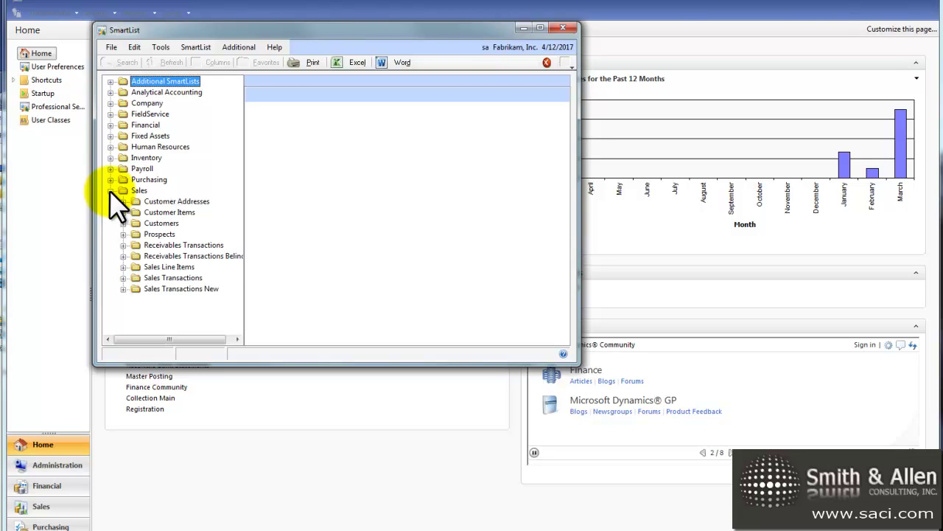
left_click(123, 245)
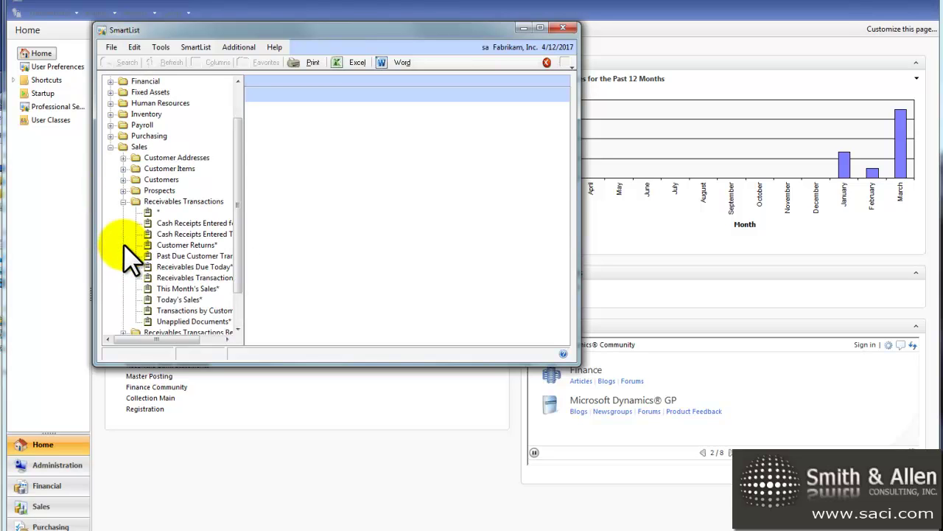
left_click(194, 322)
left_click(193, 323)
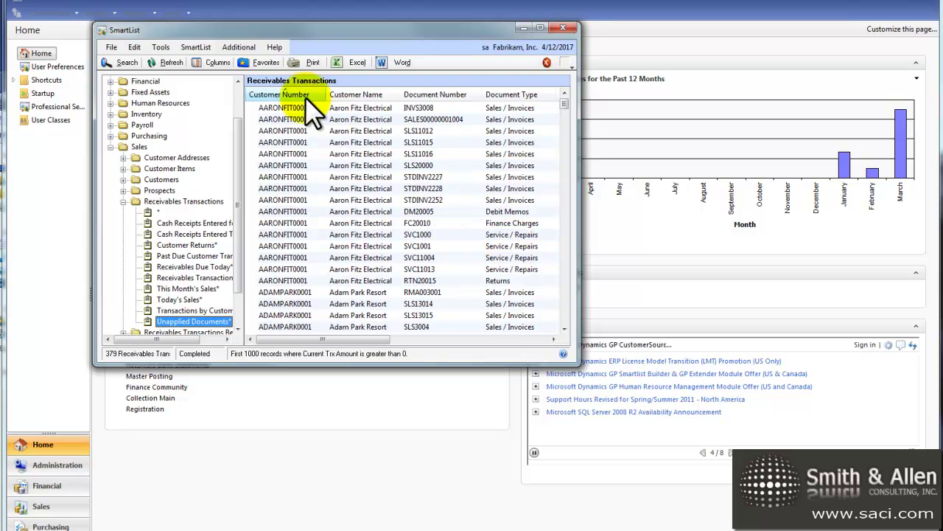
Step: Save the list as the favorite 'Unapplied Returns & Payments' with a reminder
left_click(263, 63)
left_click(428, 256)
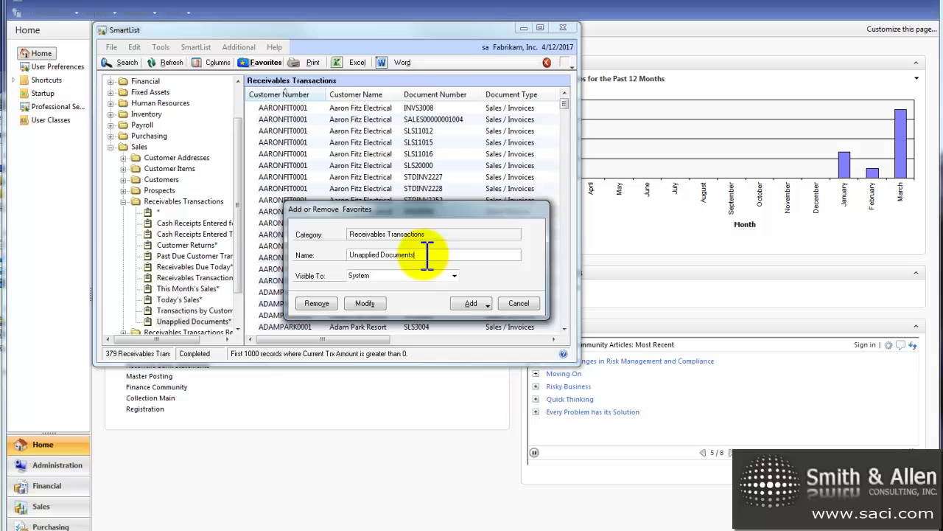
key("BackSpace")
key("BackSpace")
key("BackSpace")
key("BackSpace")
key("BackSpace")
key("BackSpace")
key("BackSpace")
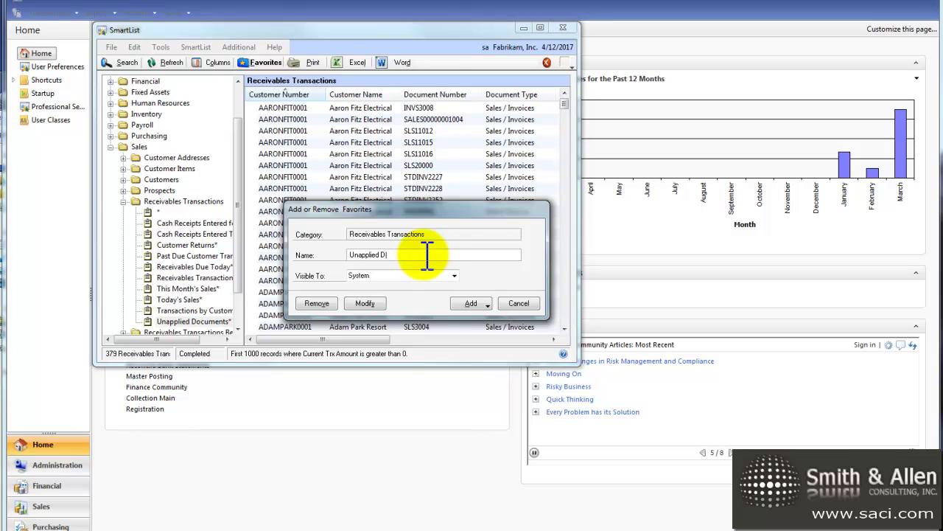
type("Returns & Payments")
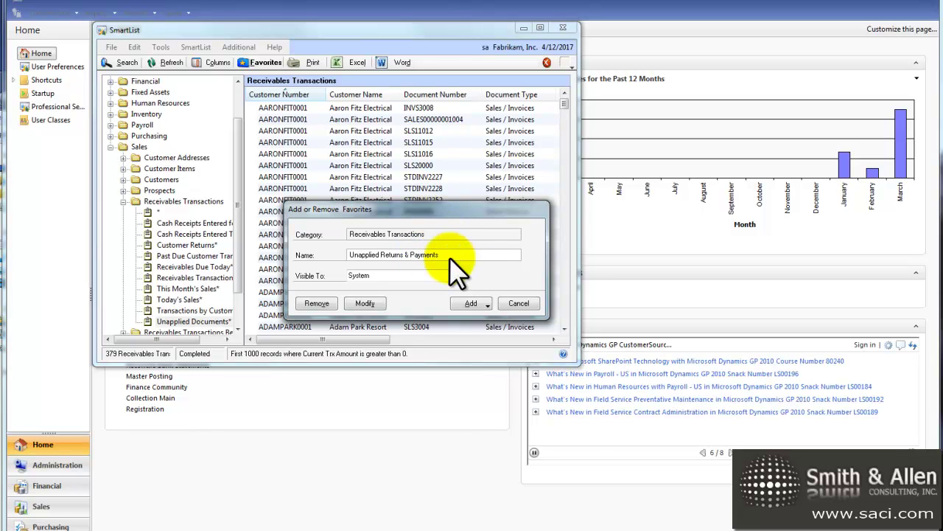
left_click(477, 303)
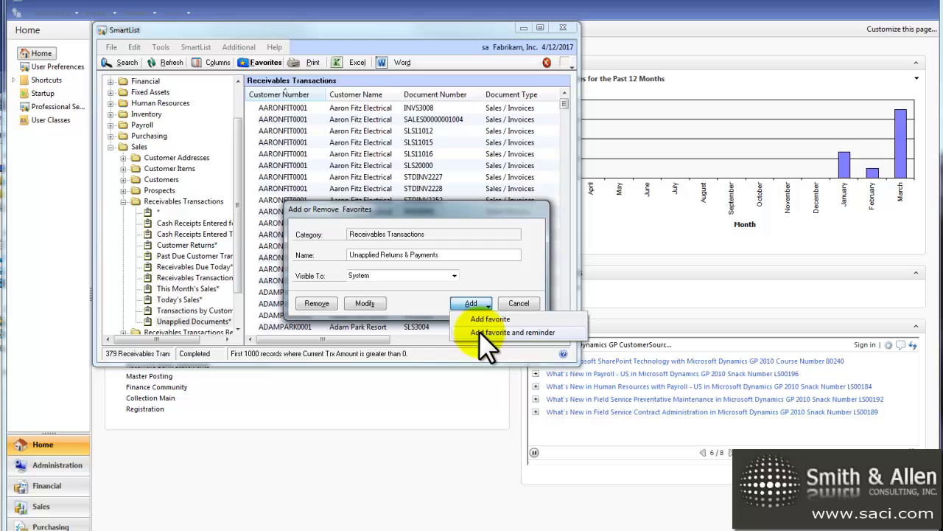
left_click(479, 331)
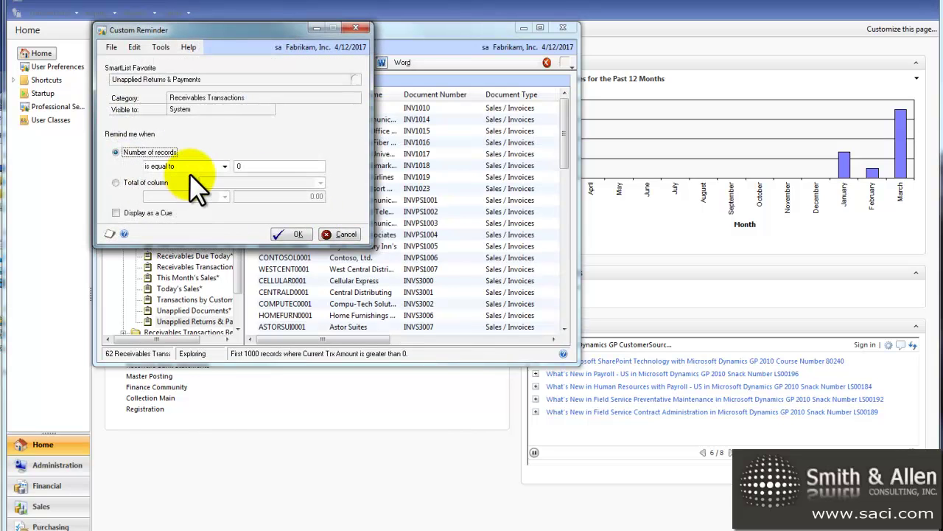
Step: Set the reminder for Number of records greater than 0, displayed as a cue
left_click(193, 164)
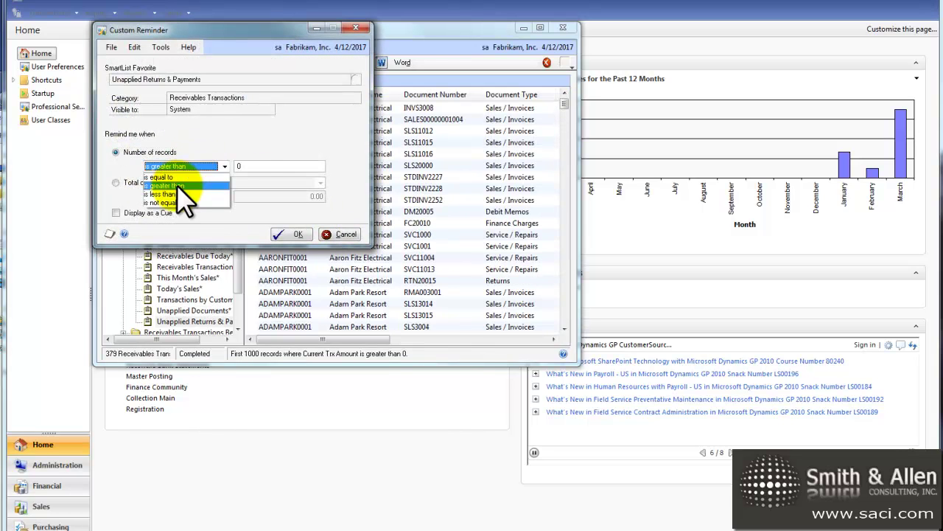
left_click(177, 185)
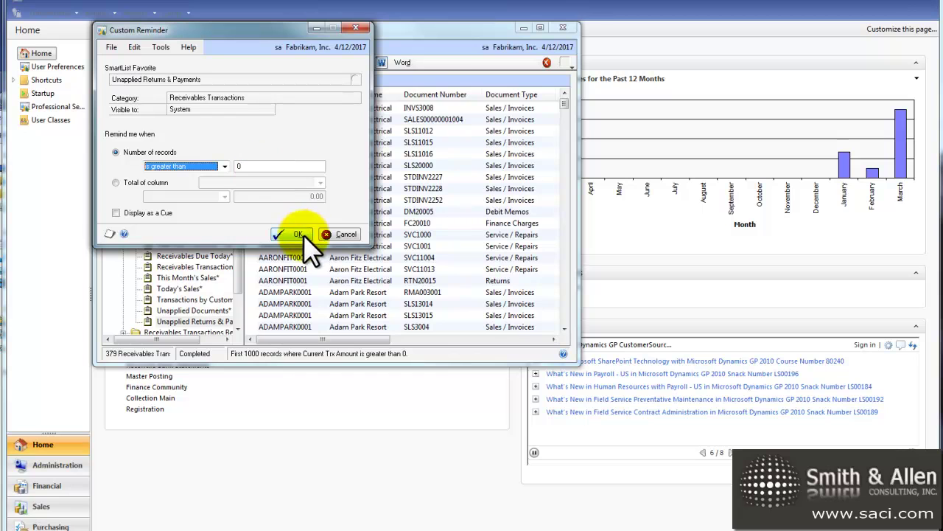
left_click(118, 213)
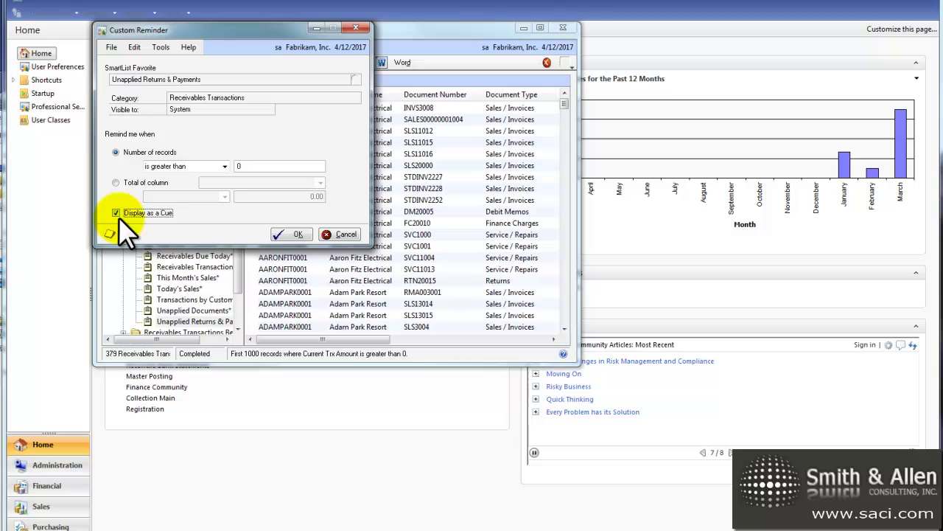
left_click(287, 235)
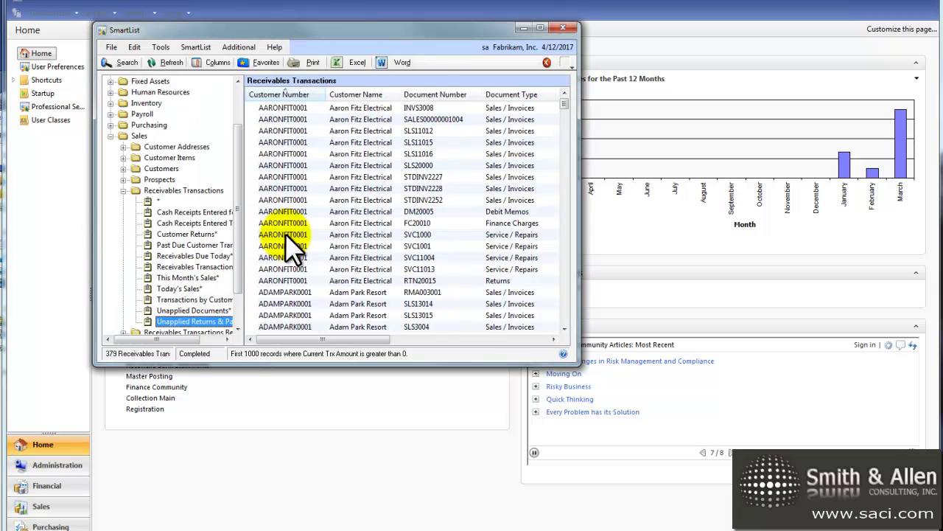
Step: Search Document Type between Credit Memo and Payments with maximum records 1,000,000,000
left_click(118, 58)
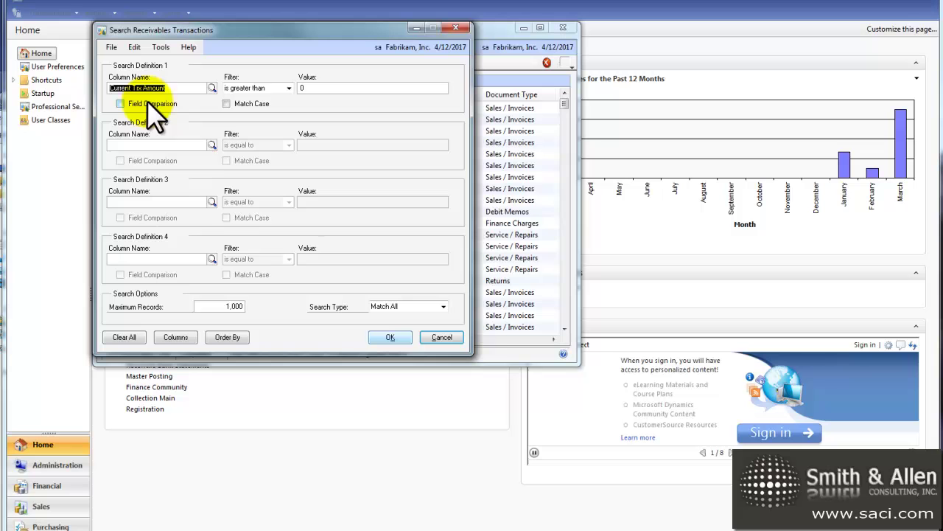
left_click(211, 145)
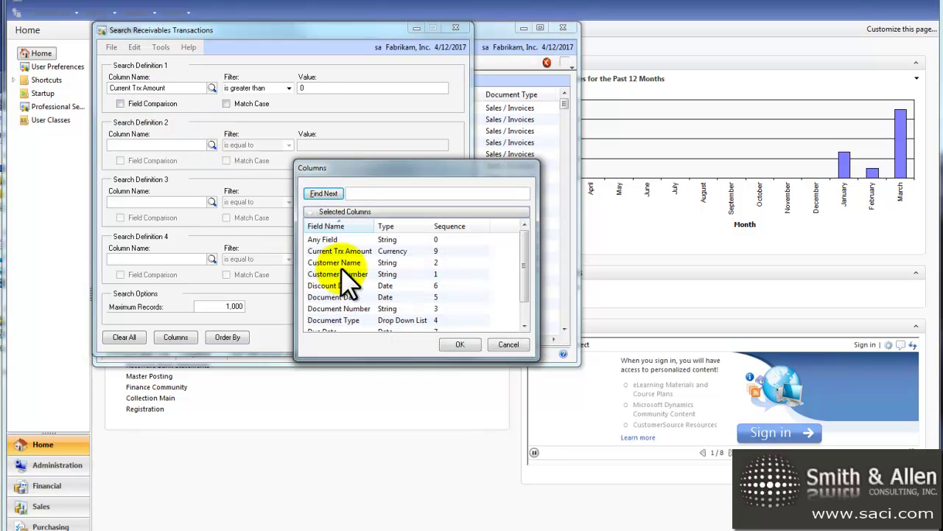
double_click(339, 320)
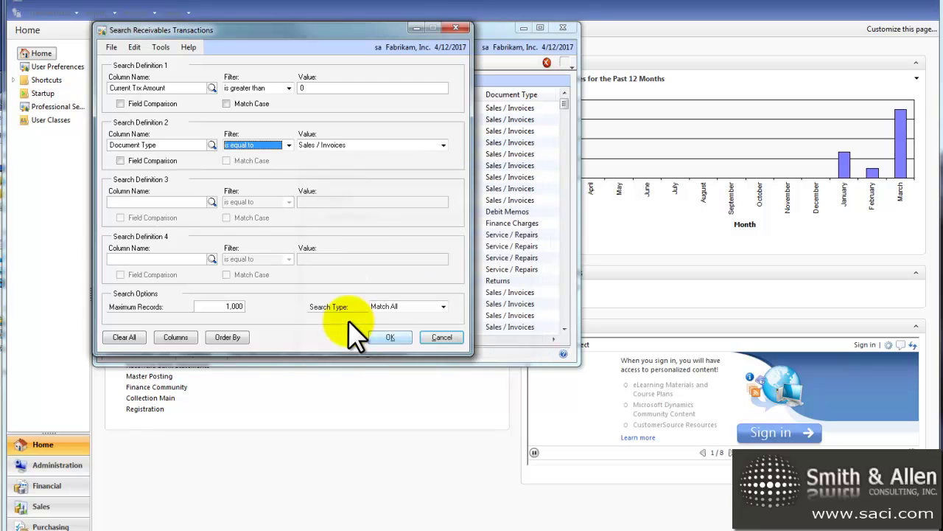
left_click(288, 144)
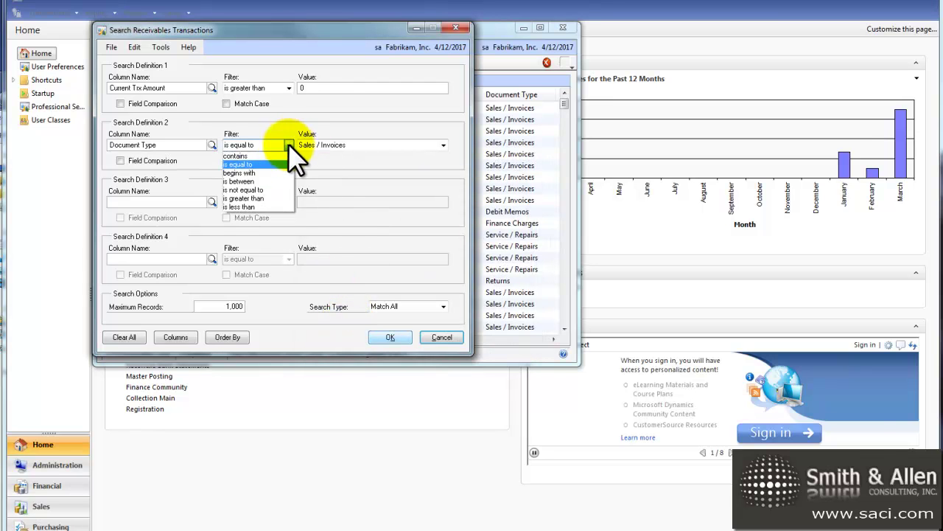
left_click(259, 183)
left_click(356, 146)
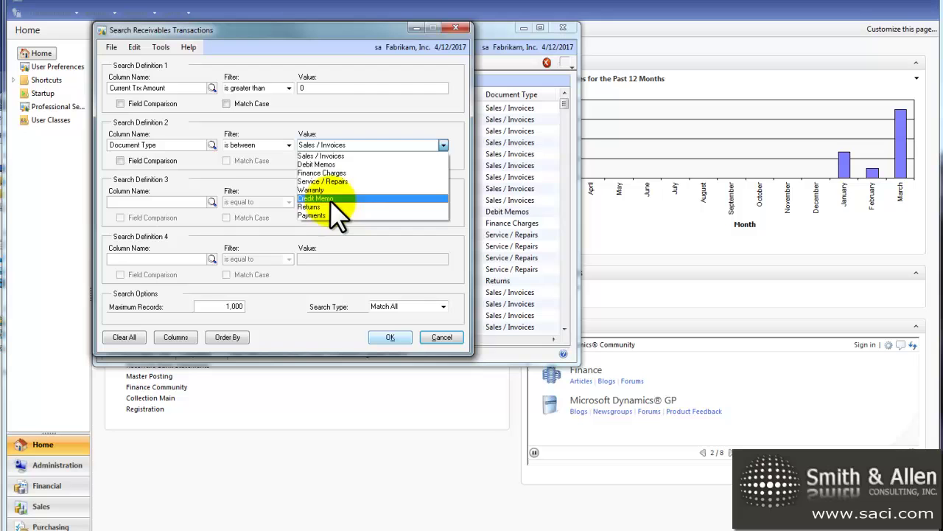
left_click(330, 200)
left_click(353, 164)
left_click(330, 225)
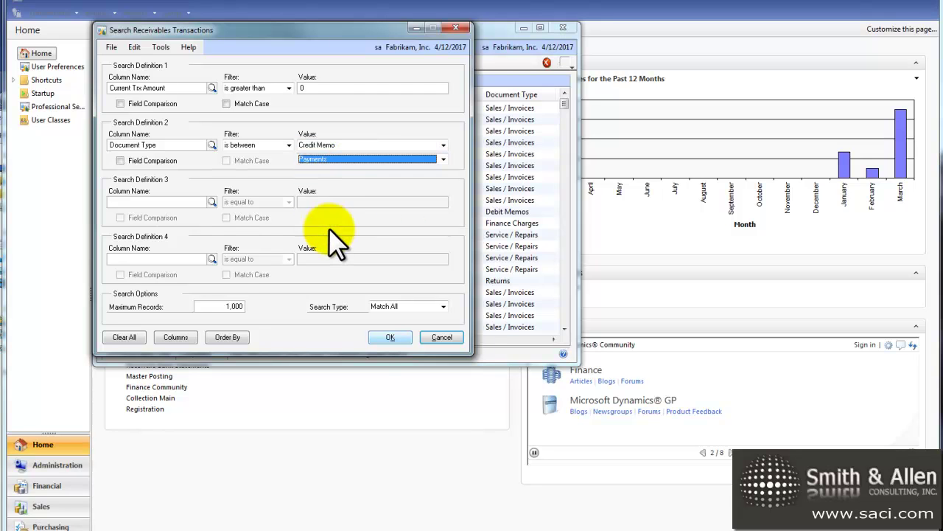
left_click(230, 307)
type("000")
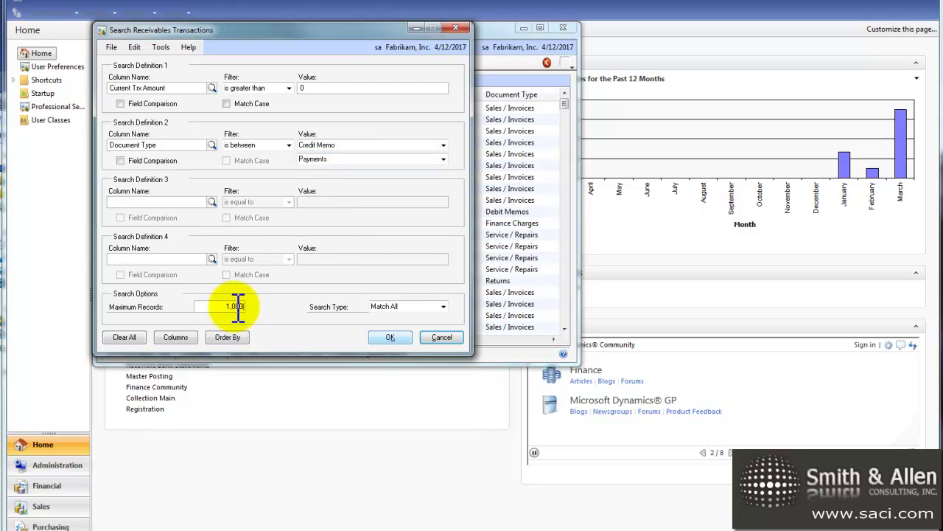
type(",000")
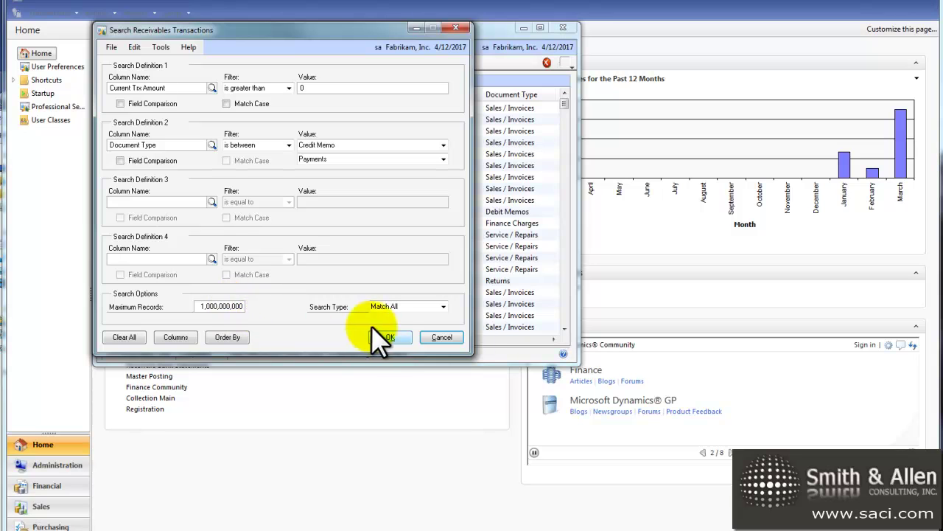
left_click(390, 337)
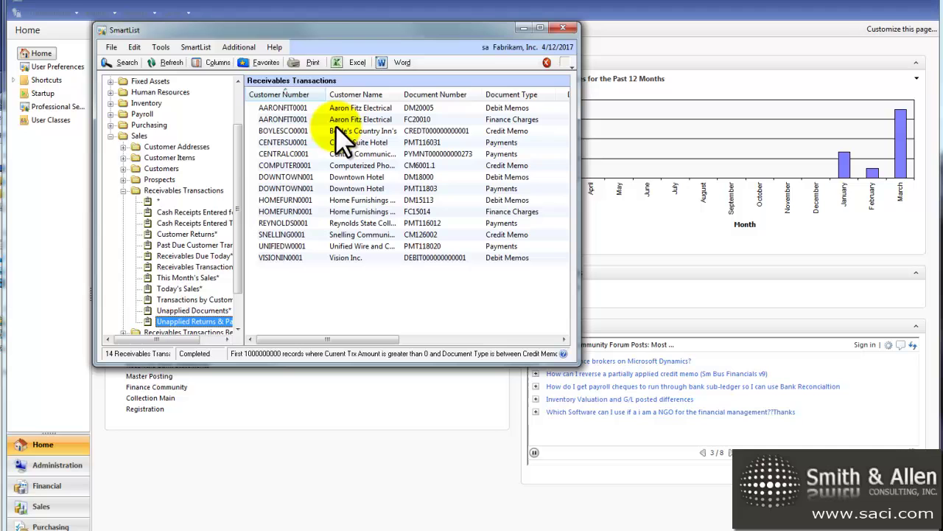
Step: Modify the Unapplied Returns & Payments favorite with the new search, accept the reminder change, review amounts
left_click(262, 63)
left_click(365, 301)
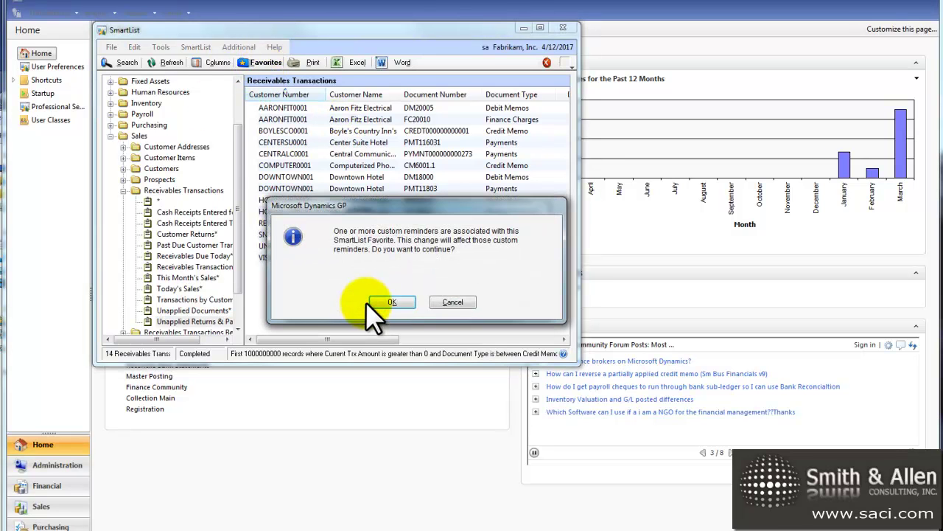
left_click(392, 302)
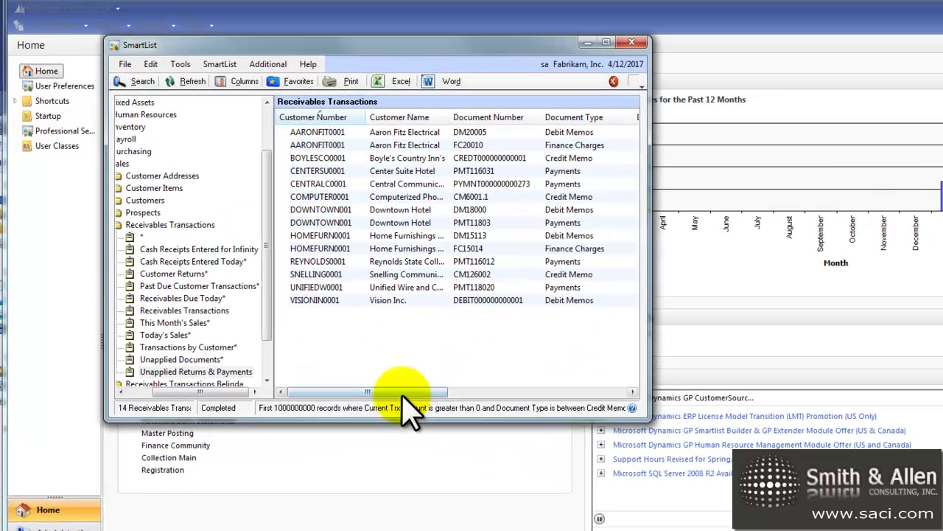
left_click_drag(361, 339, 453, 342)
left_click_drag(552, 435, 655, 475)
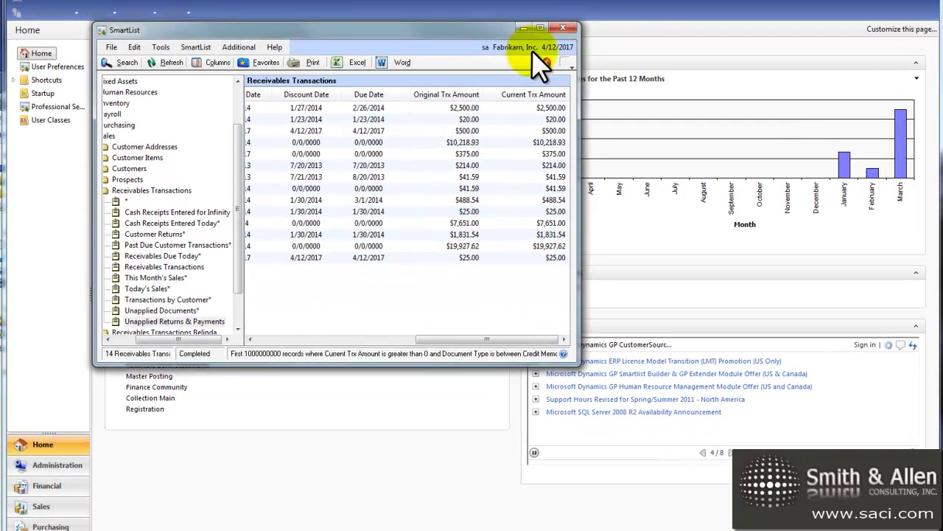
Step: Close SmartList, refresh the Home page, and open the Unapplied Returns & Payments cue (14)
left_click(561, 30)
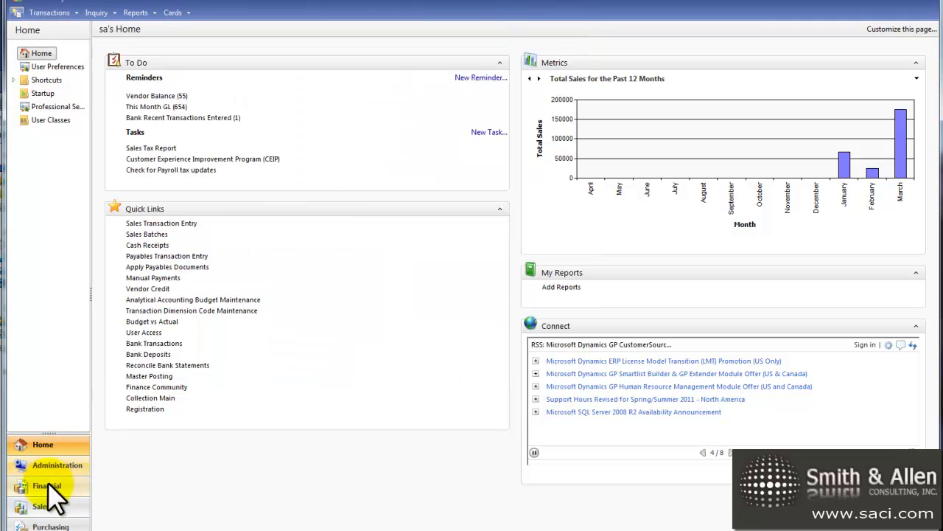
left_click(42, 506)
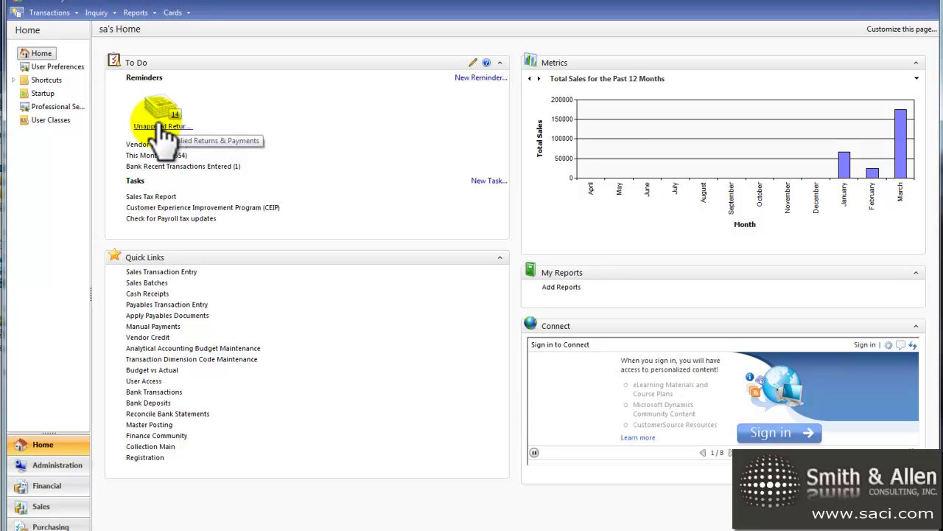
left_click(157, 124)
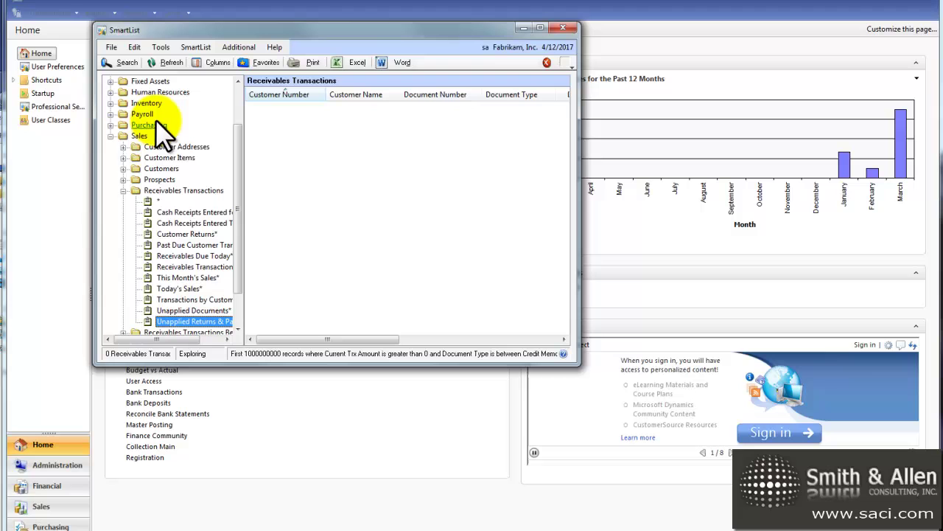